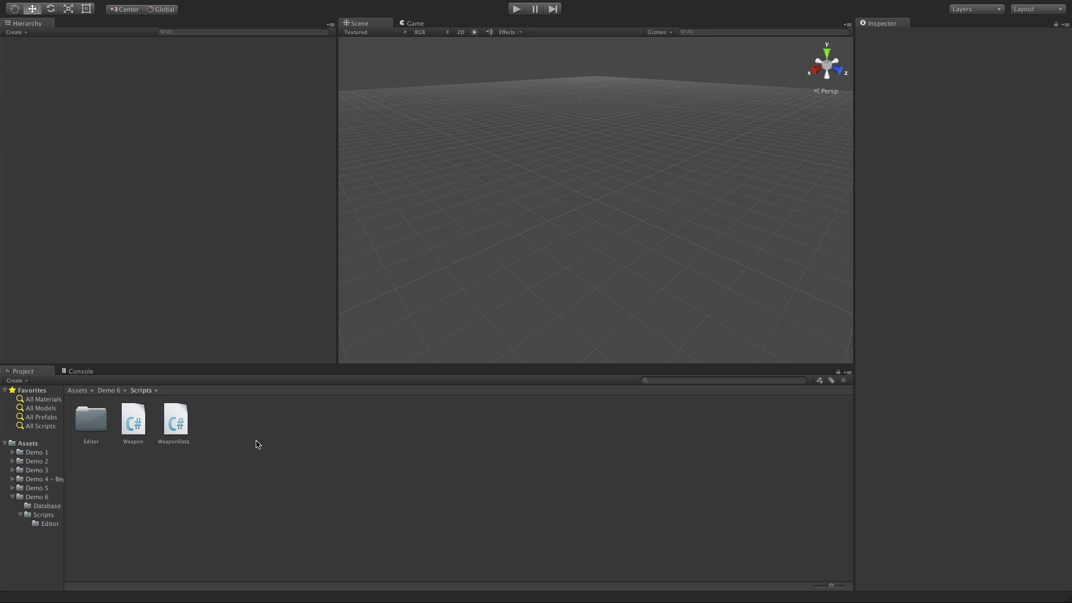
Look over the Weapon.cs and WeaponDatabaseEditor.cs scripts in MonoDevelop, then go back to Unity
left_click(178, 429)
key("Left")
key("Left")
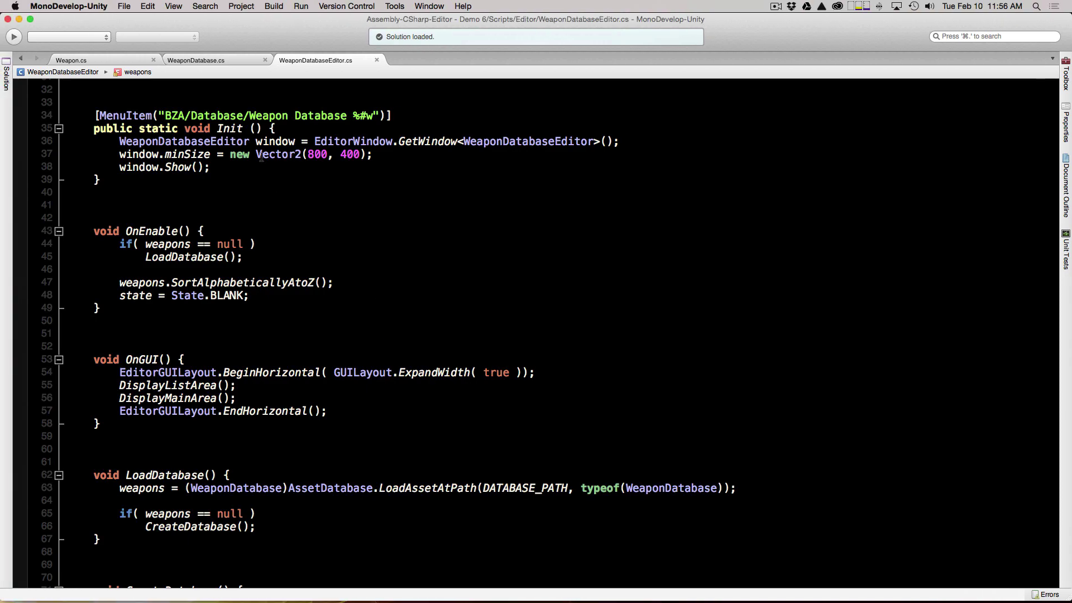
left_click(104, 66)
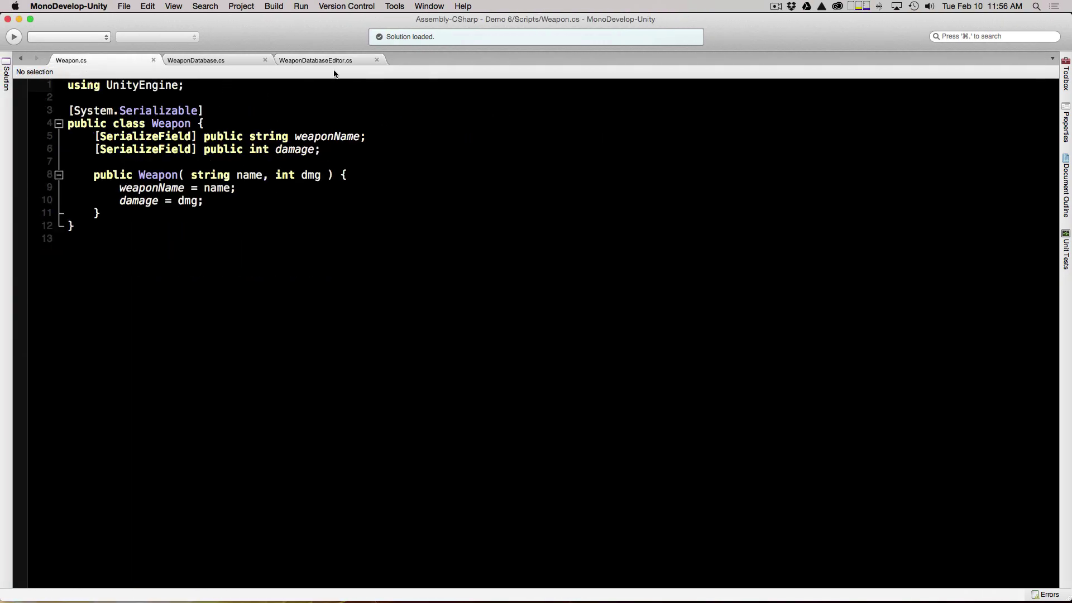
left_click(318, 62)
scroll(387, 220, "down", 15)
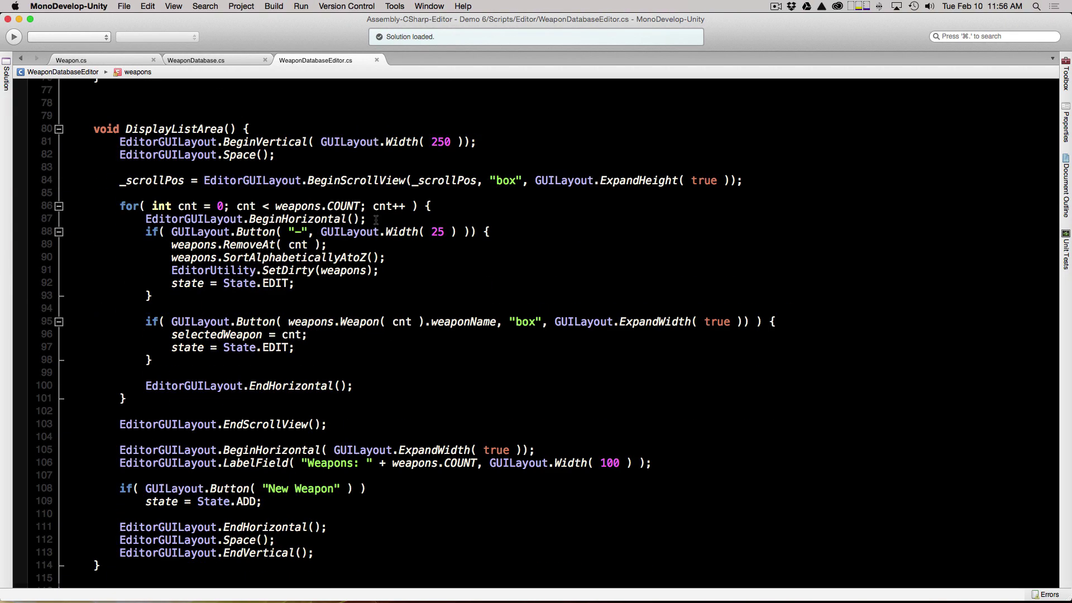
scroll(364, 216, "up", 12)
scroll(364, 216, "up", 4)
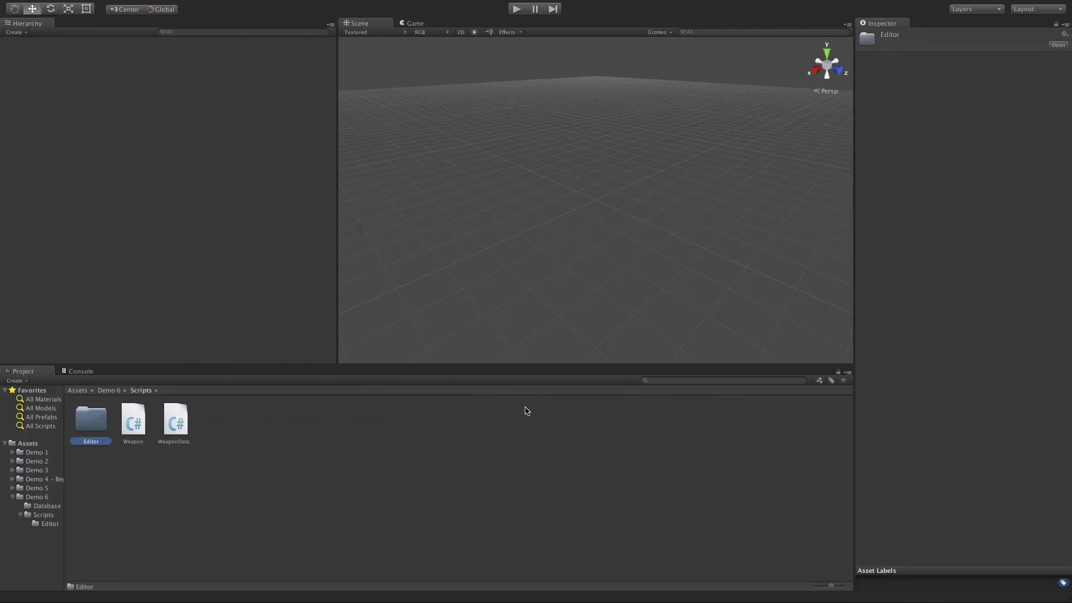
left_click(528, 411)
Open BZA > Database > Weapon Database (Shift+Cmd+W) and float it over the Scene view
mouse_move(419, 3)
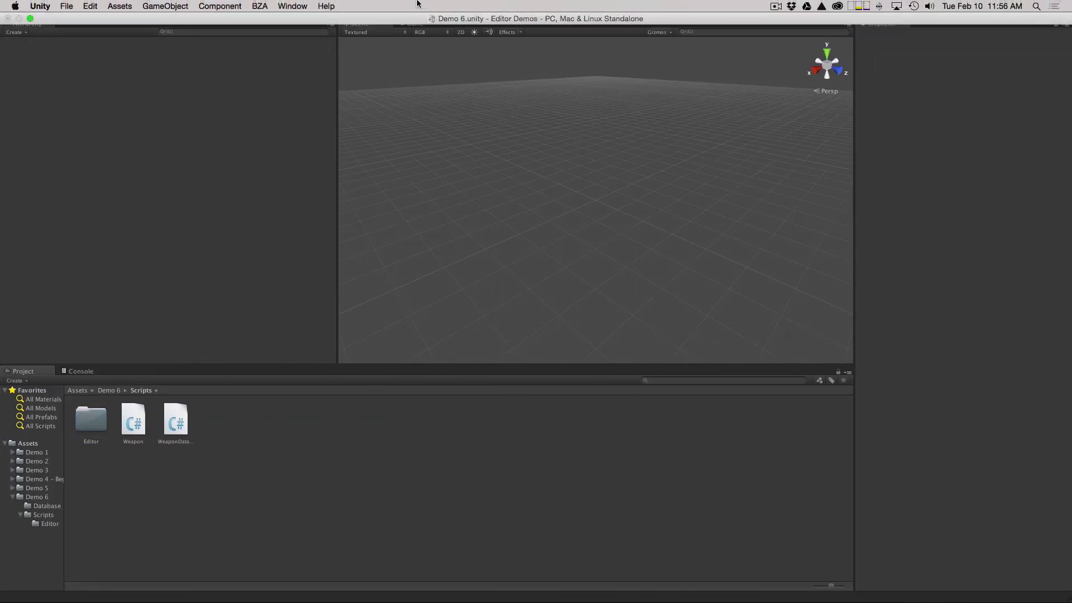
left_click(260, 6)
mouse_move(282, 30)
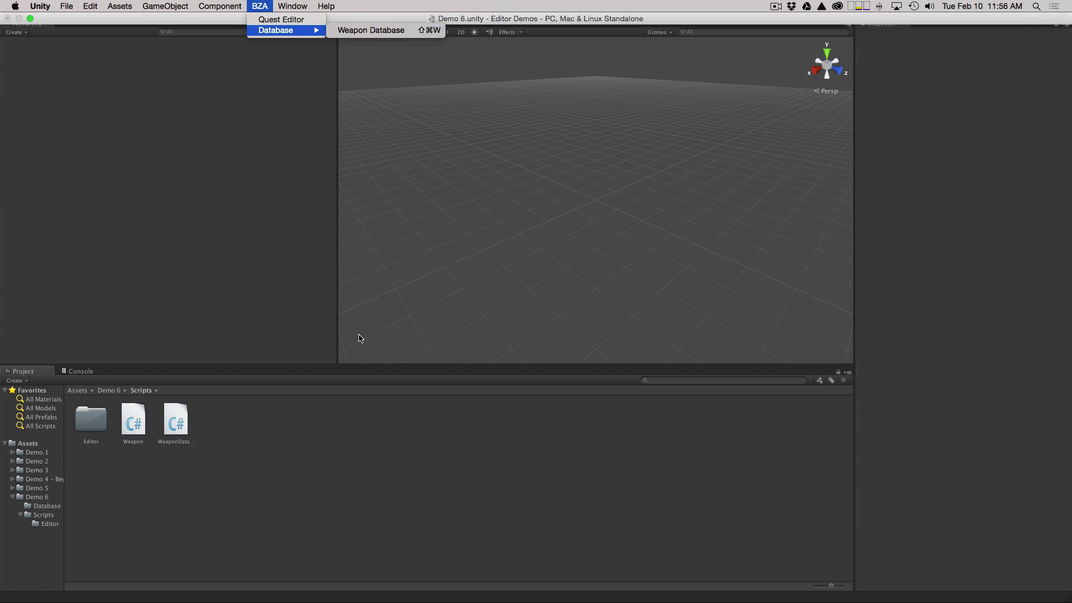
key("shift+super+w")
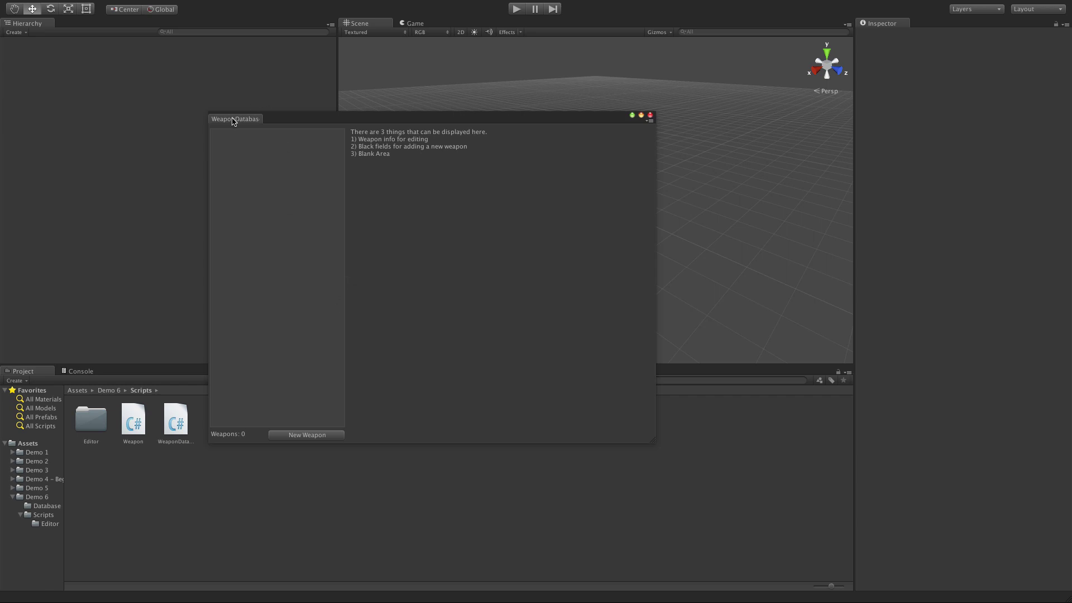
left_click_drag(234, 119, 332, 271)
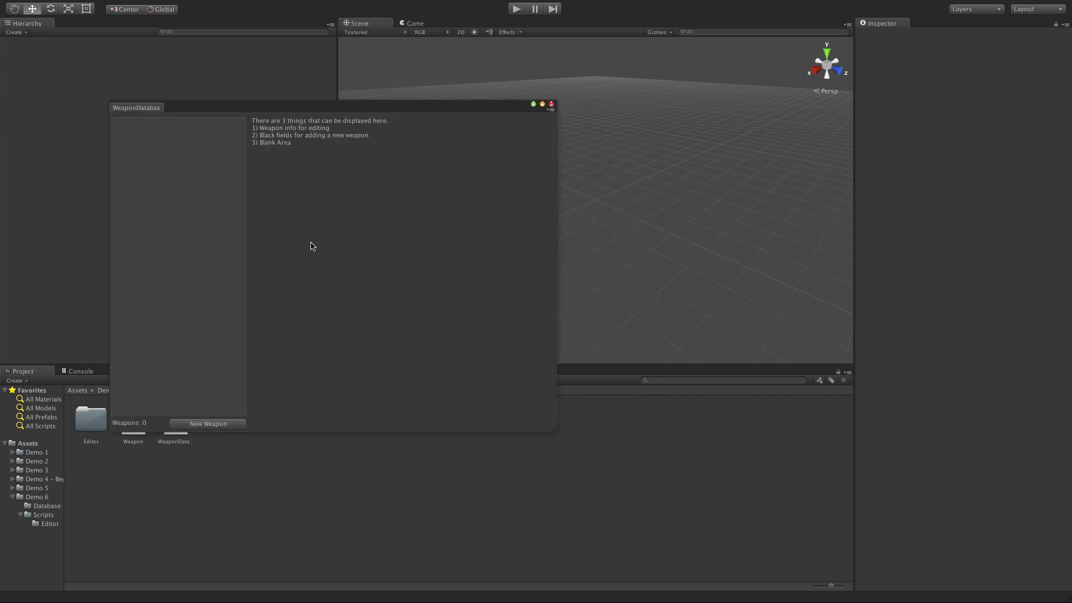
left_click_drag(240, 117, 330, 123)
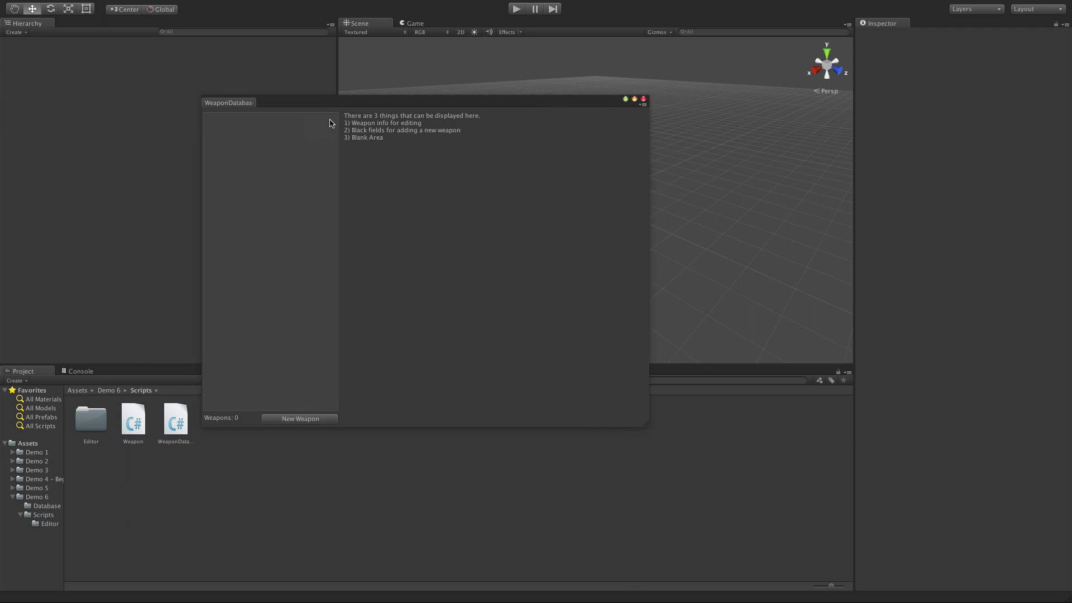
Add a new weapon named Sword with damage 10
left_click(314, 420)
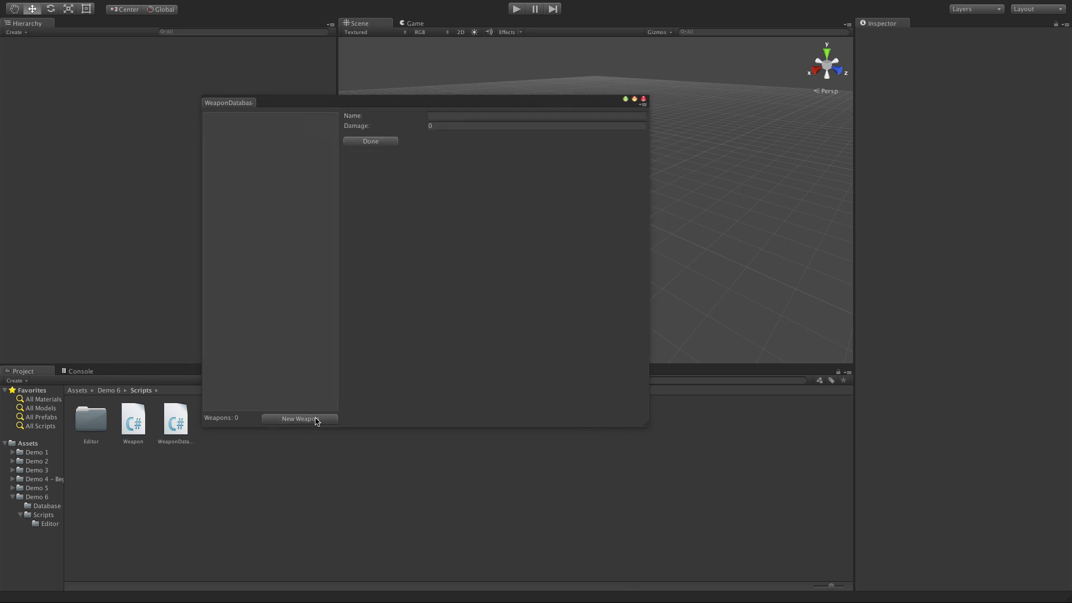
left_click(478, 123)
left_click(482, 116)
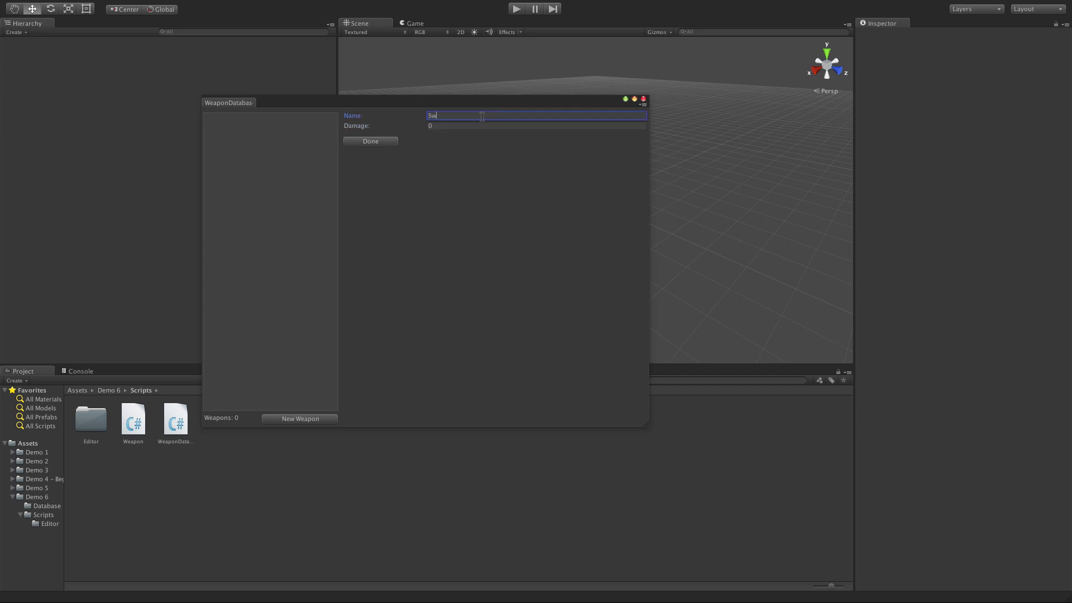
key("Tab")
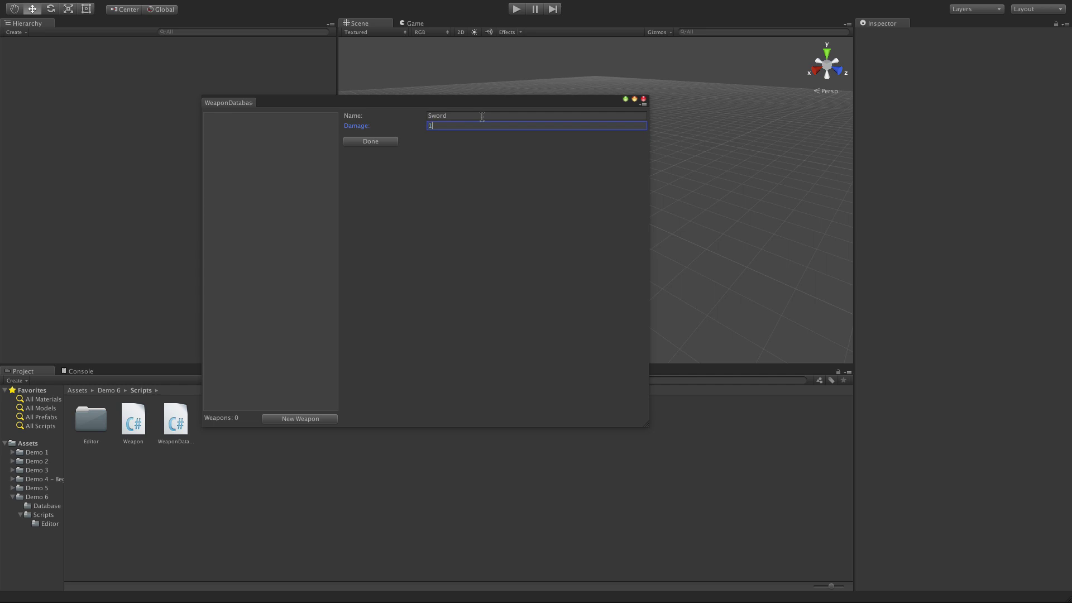
type("10")
left_click(392, 141)
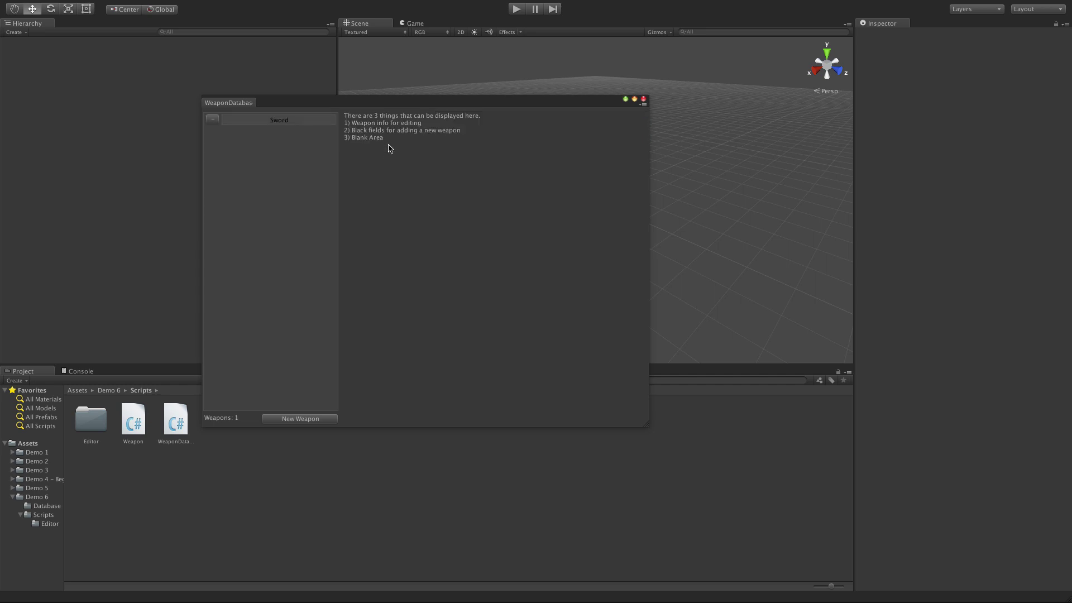
Add a second weapon named dagger with damage 2
left_click(298, 419)
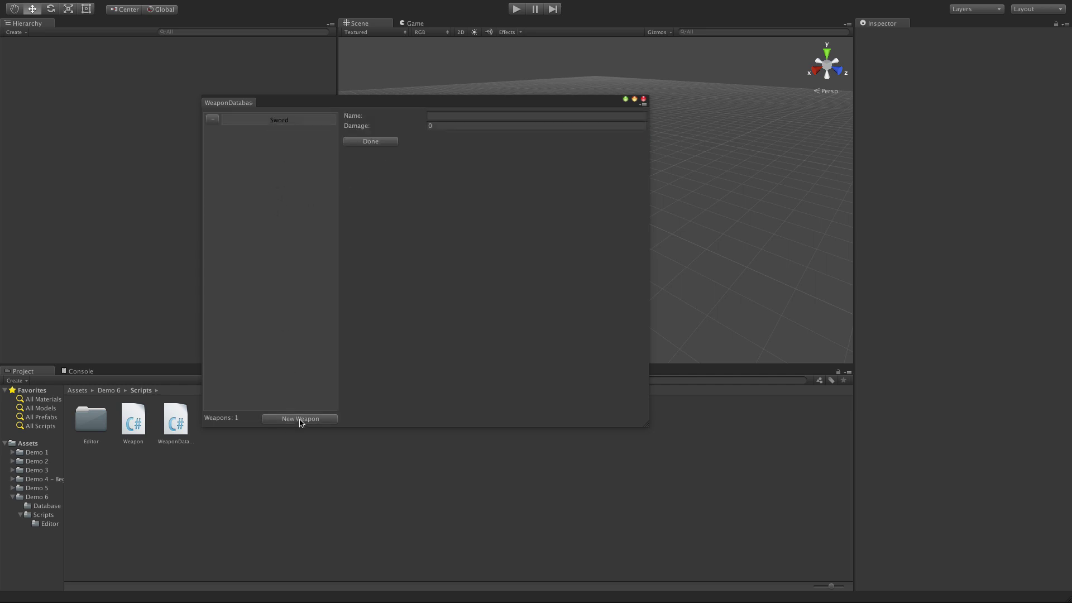
left_click(482, 116)
type("dagg")
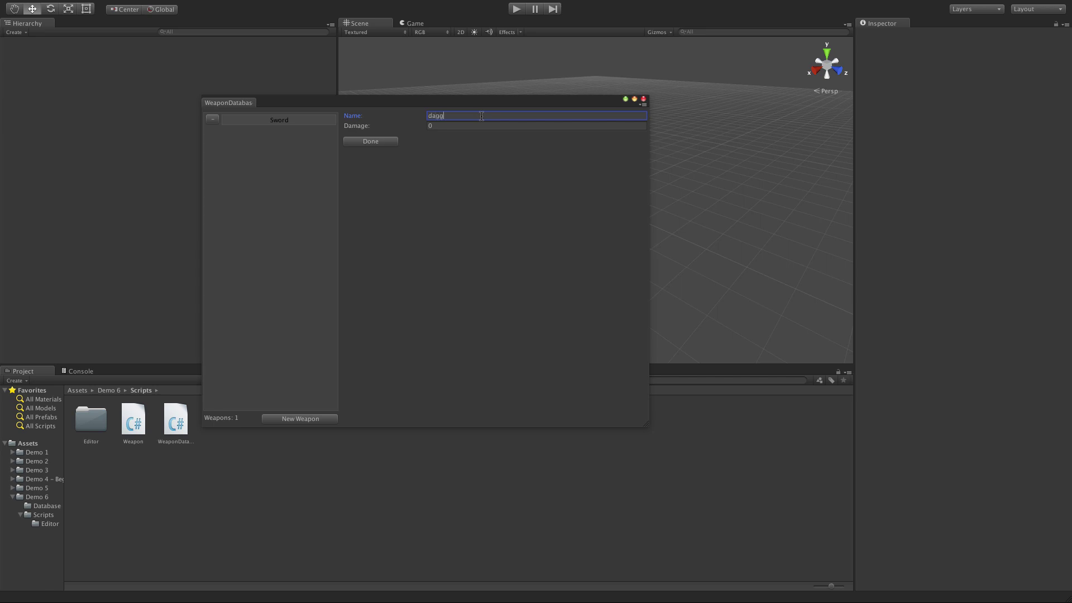
type("er")
key("Tab")
type("1")
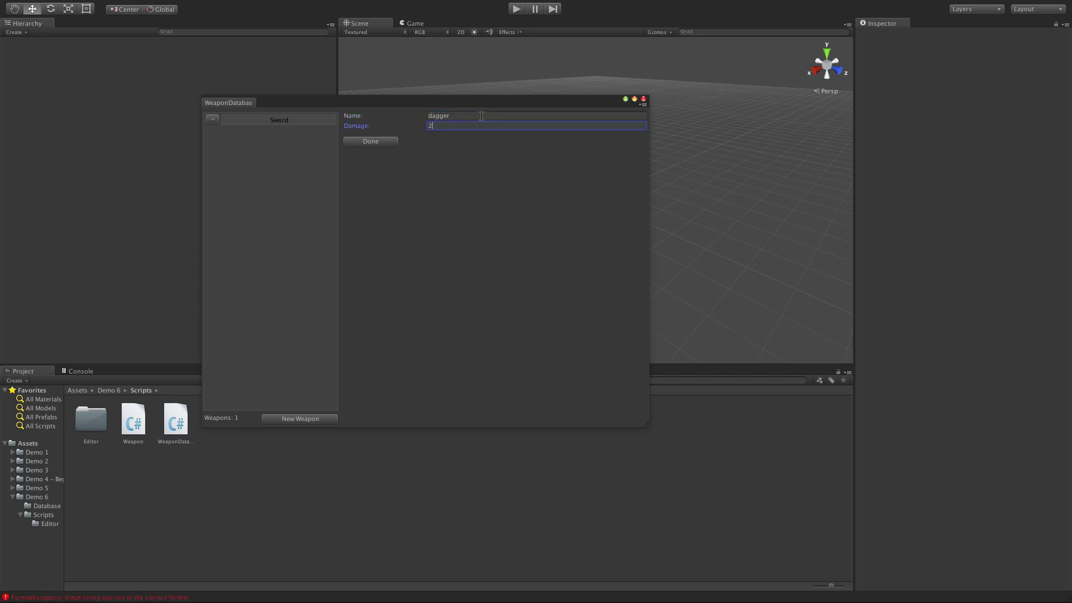
key("Tab")
left_click(384, 142)
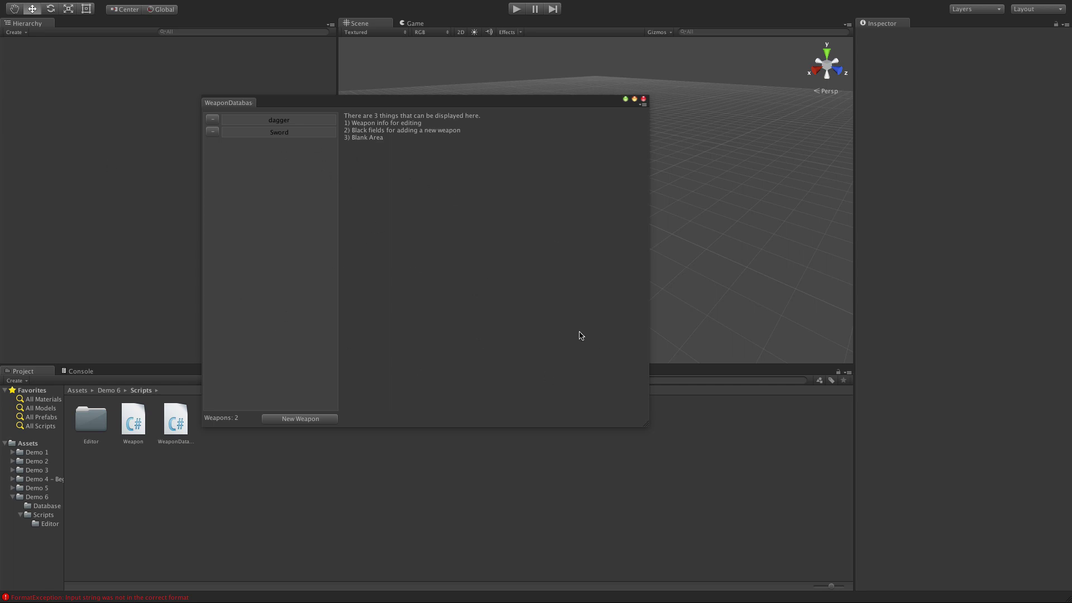
Open and close the Sword and dagger entries, then reopen Sword to check damage 10
left_click(281, 135)
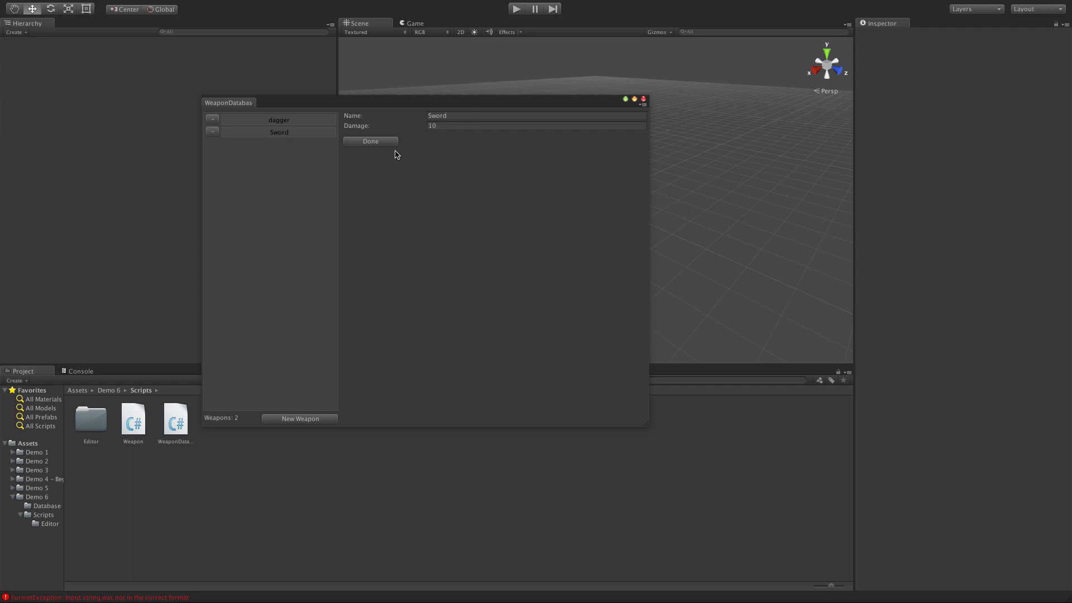
left_click(391, 142)
left_click(292, 121)
left_click(390, 143)
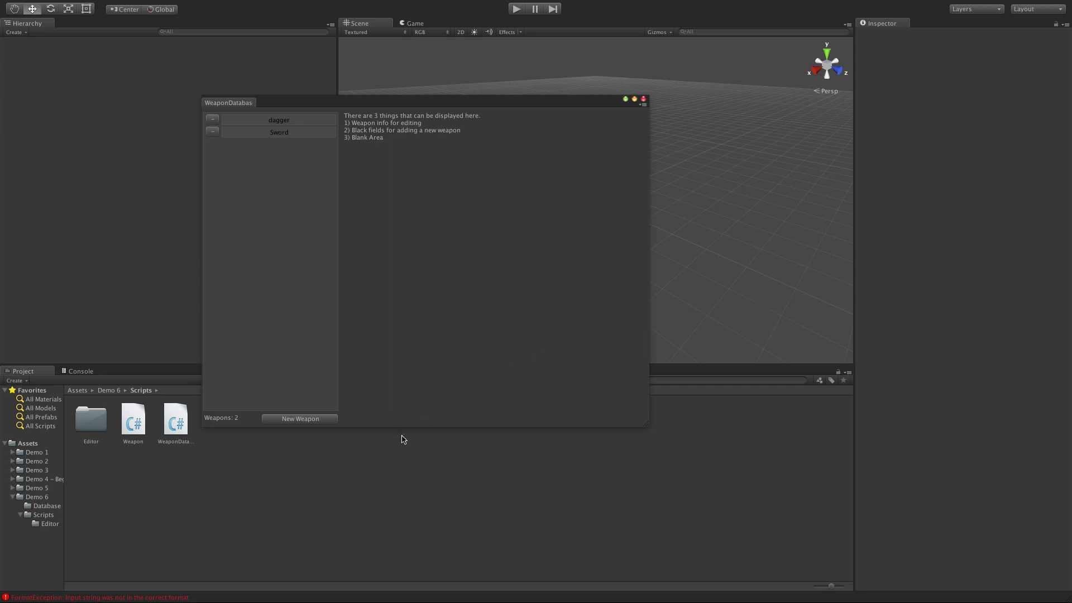
left_click(283, 136)
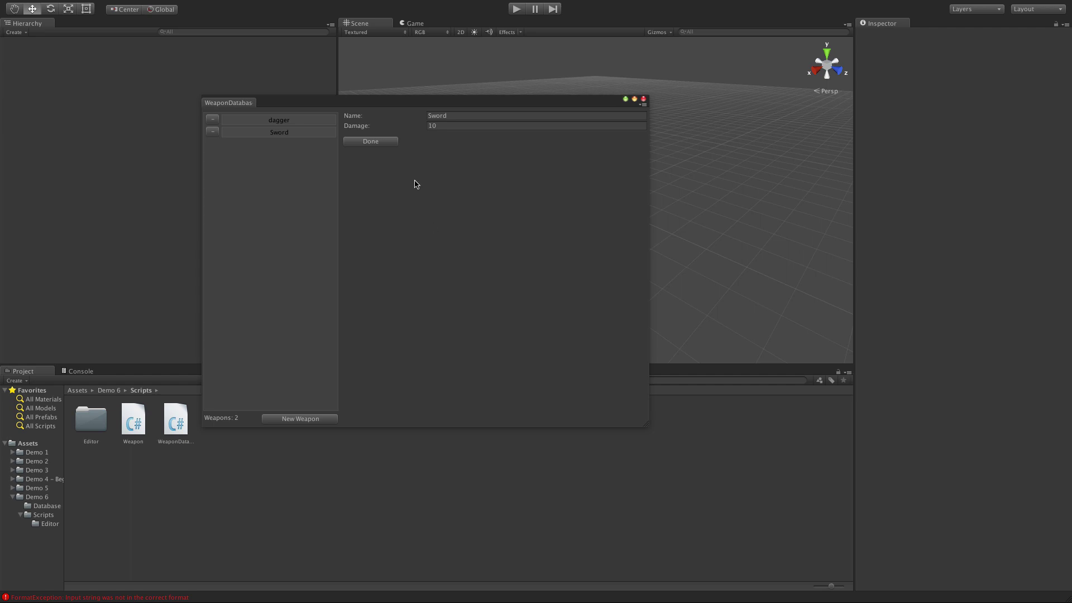
left_click(383, 142)
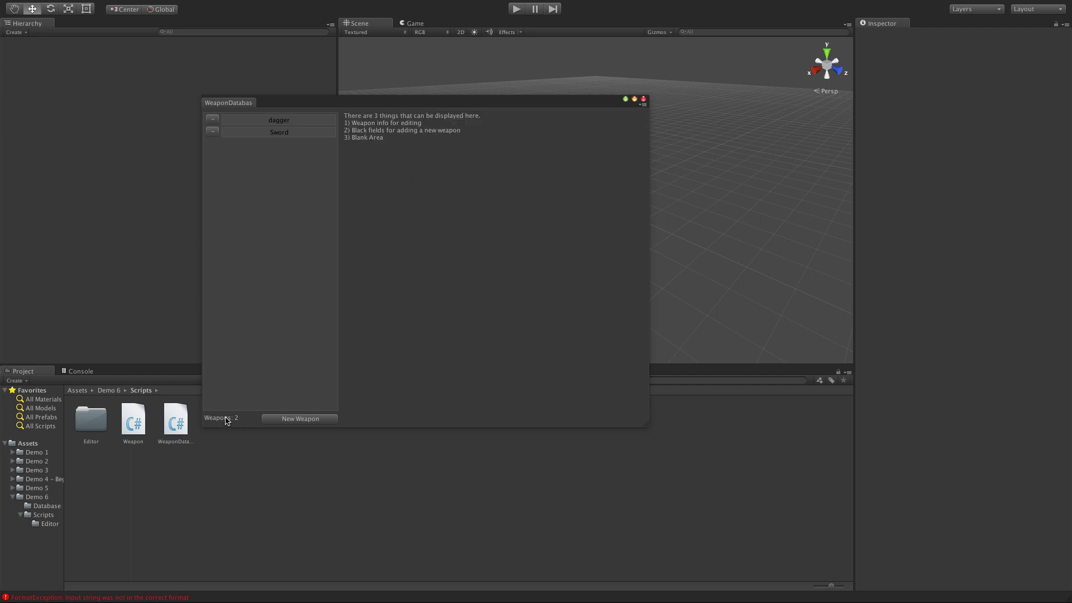
Inspect weaponDB in Demo 6 > Database, expanding its dagger and Sword entries, then start a new weapon
left_click(96, 422)
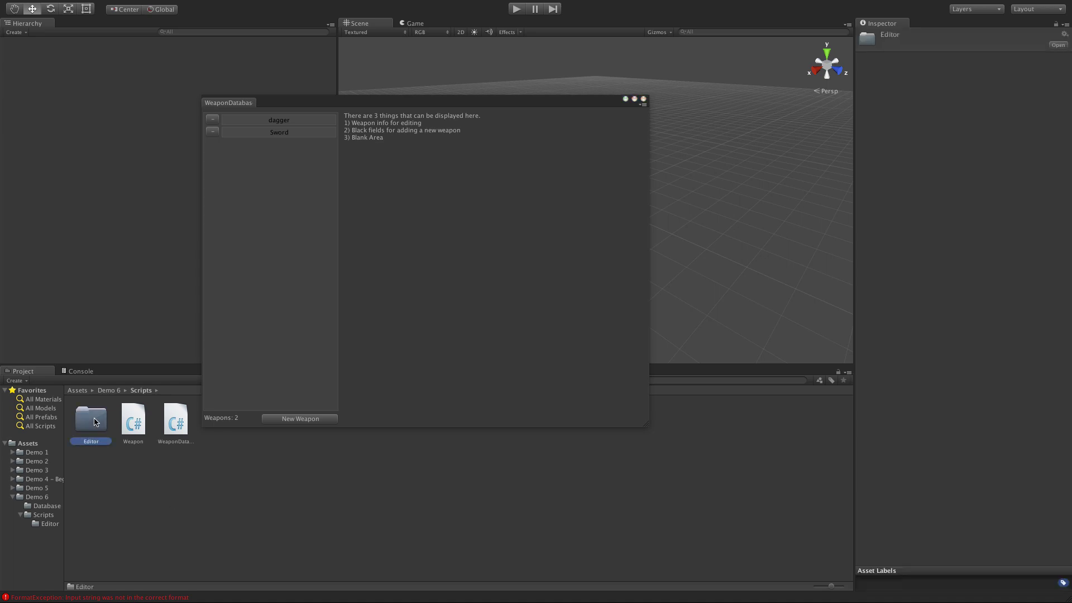
left_click(48, 506)
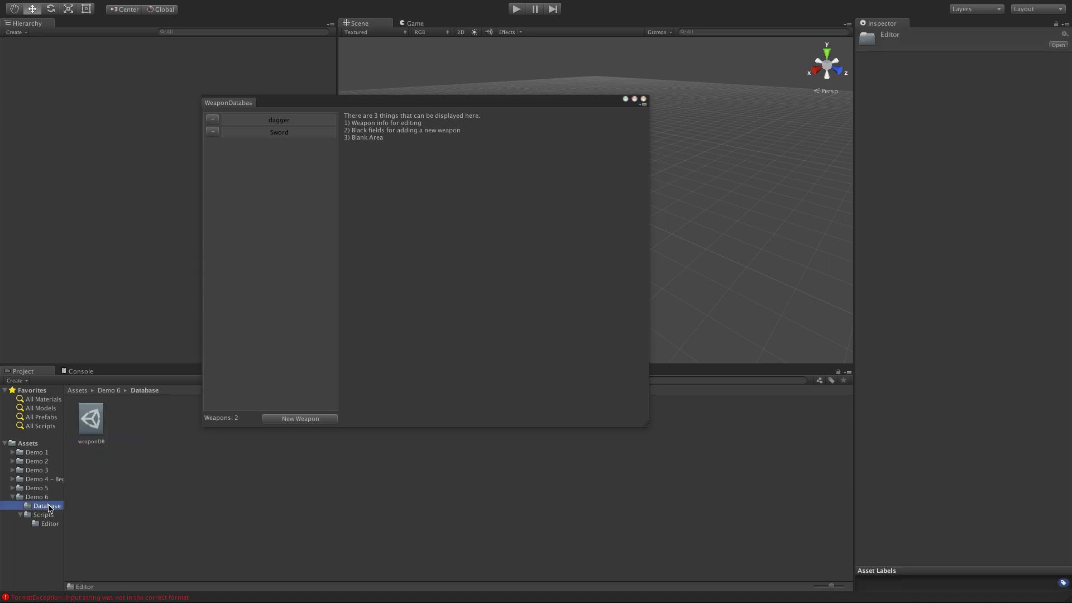
left_click(91, 427)
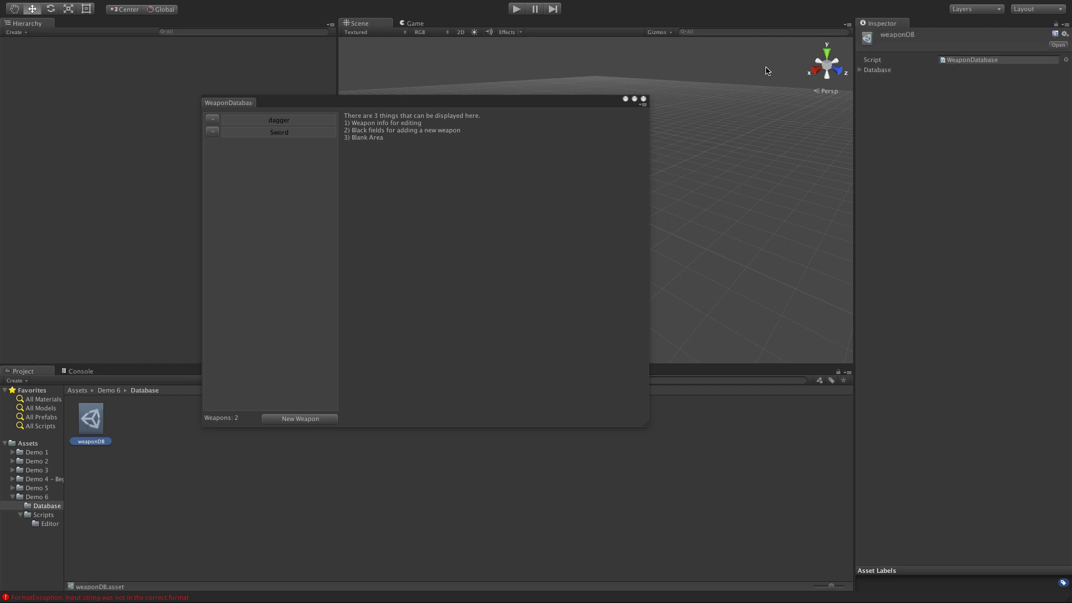
left_click(861, 70)
left_click(869, 91)
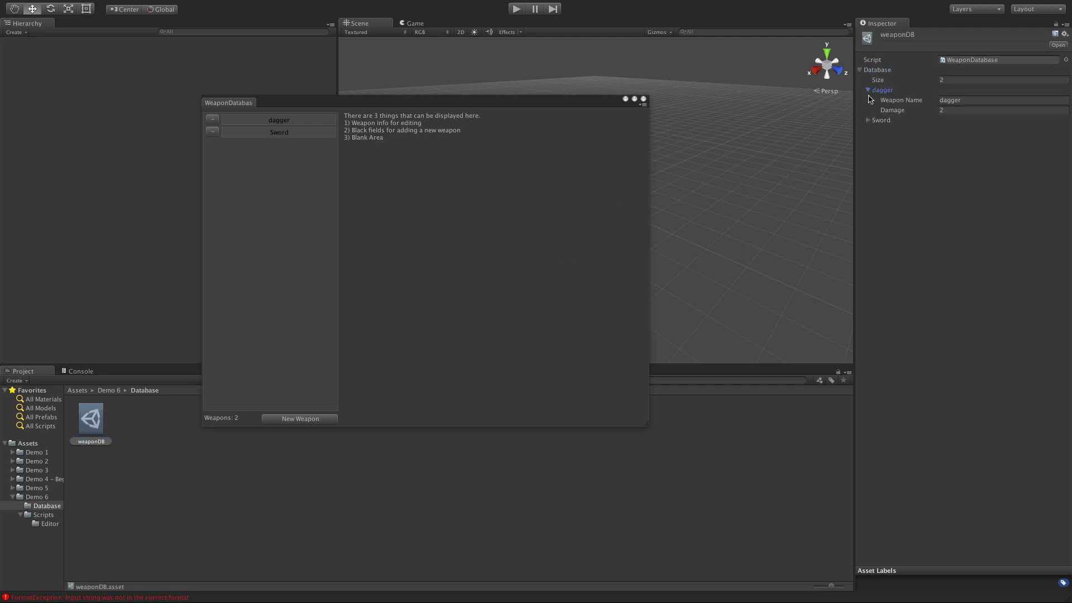
left_click(868, 120)
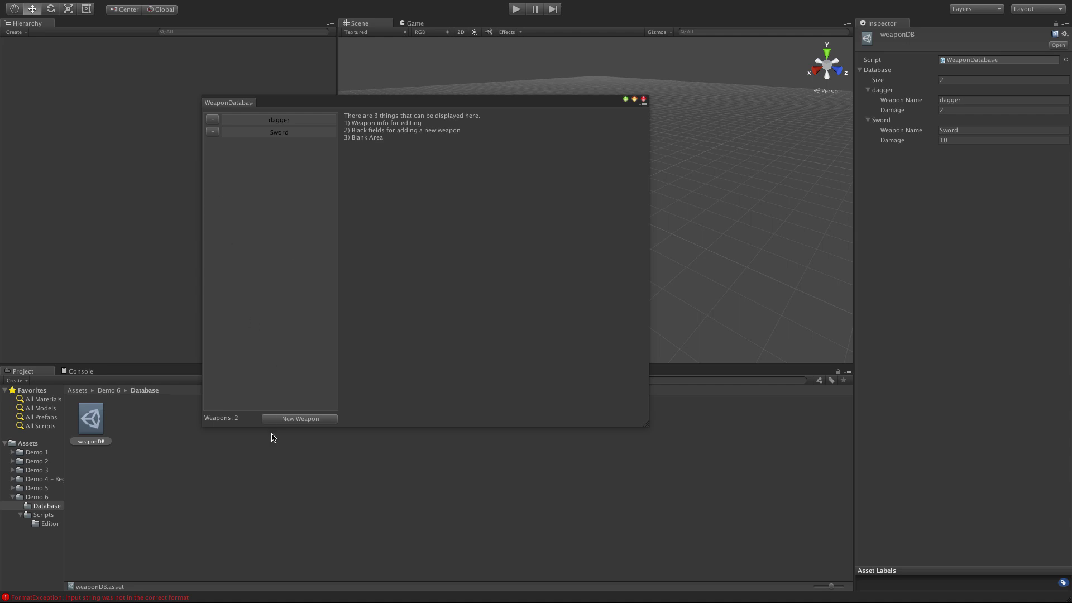
left_click(301, 418)
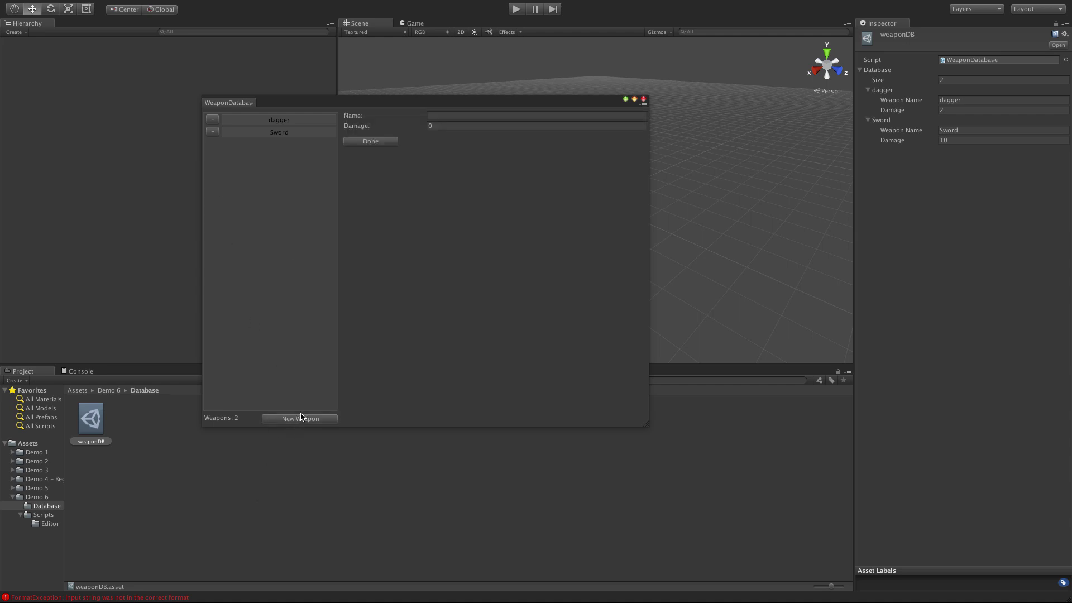
Name the new weapon Mace, set its damage to 3, and save it
left_click(455, 117)
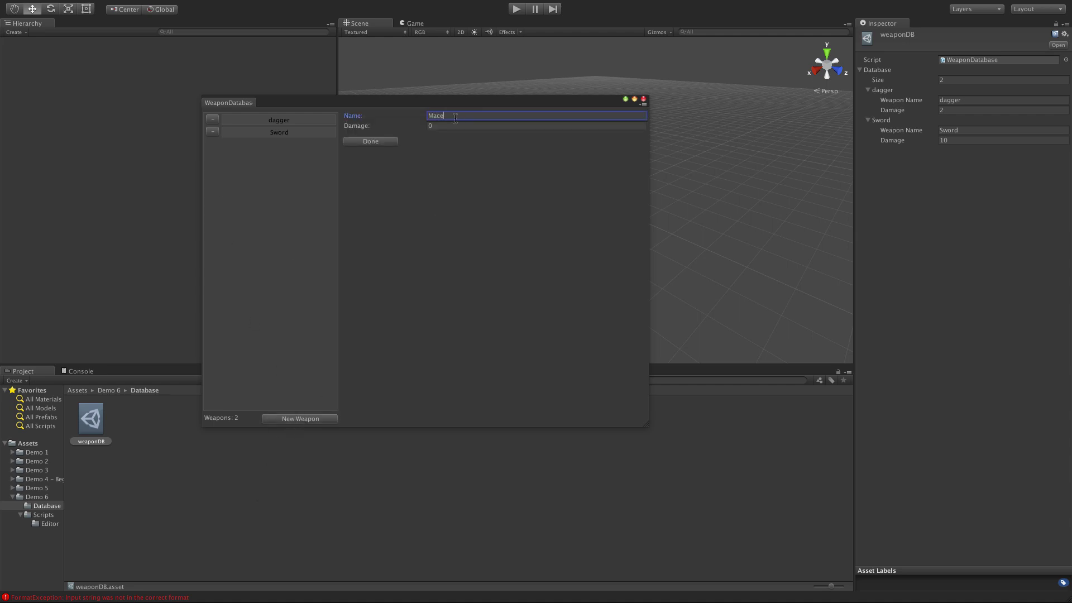
left_click(458, 127)
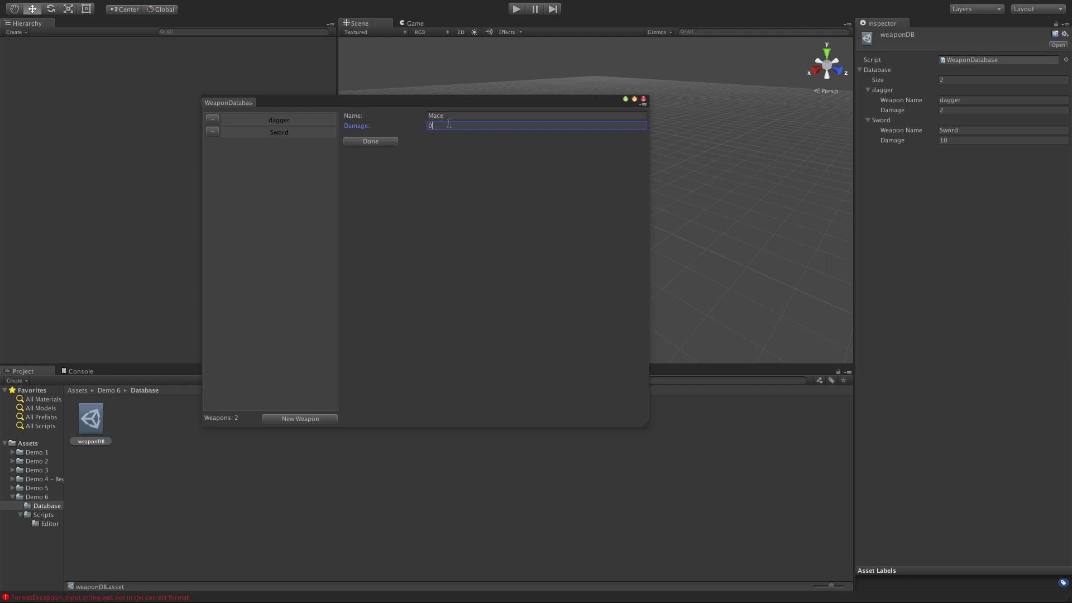
left_click_drag(449, 123, 416, 129)
type("3")
left_click(380, 141)
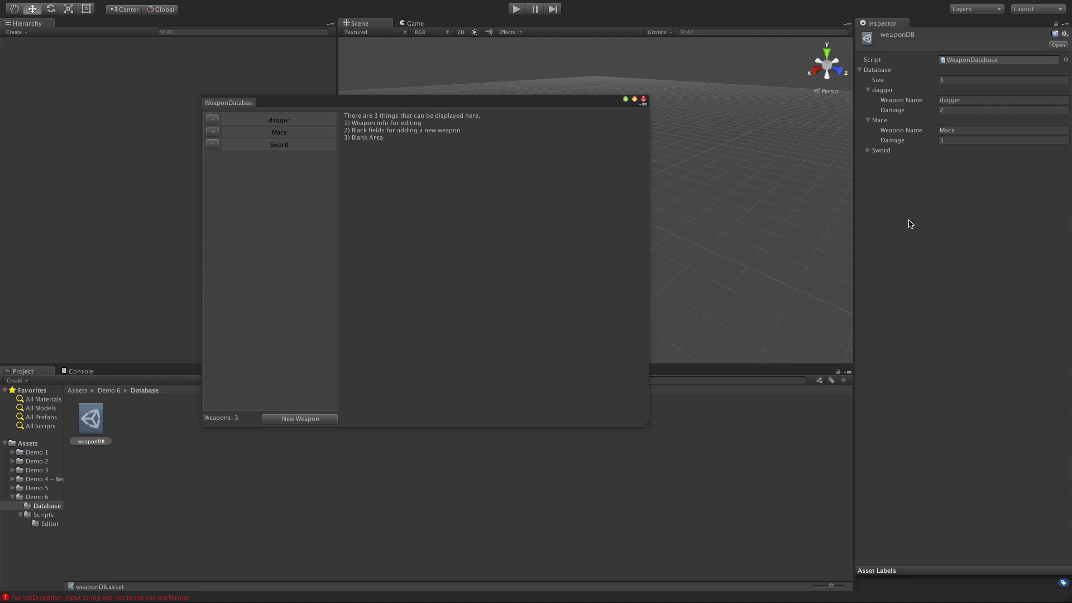
Rename the dagger weapon to Dagger and confirm the change
left_click(282, 121)
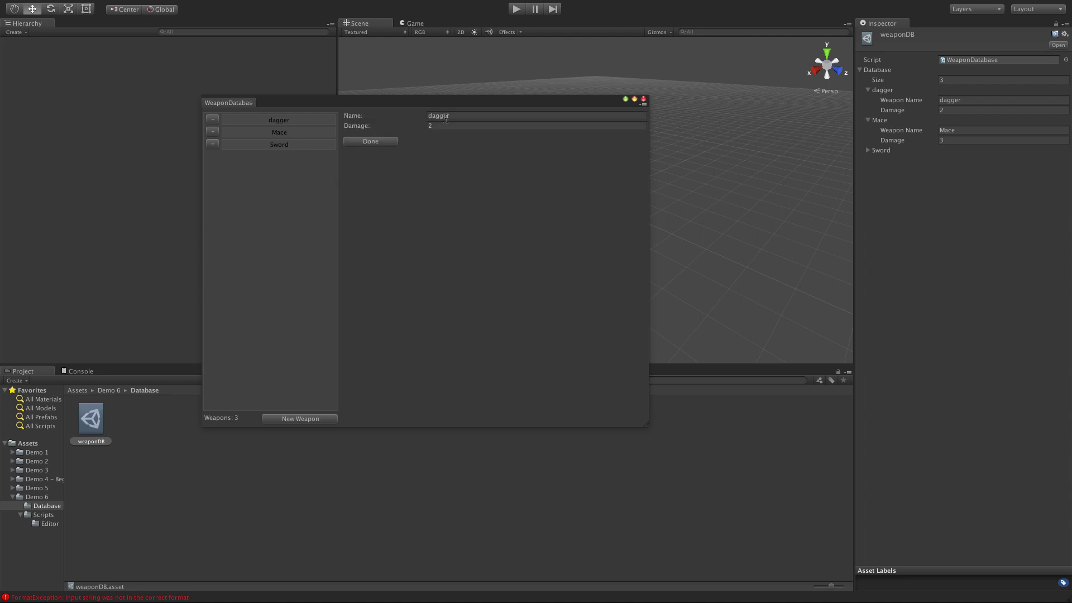
left_click(429, 115)
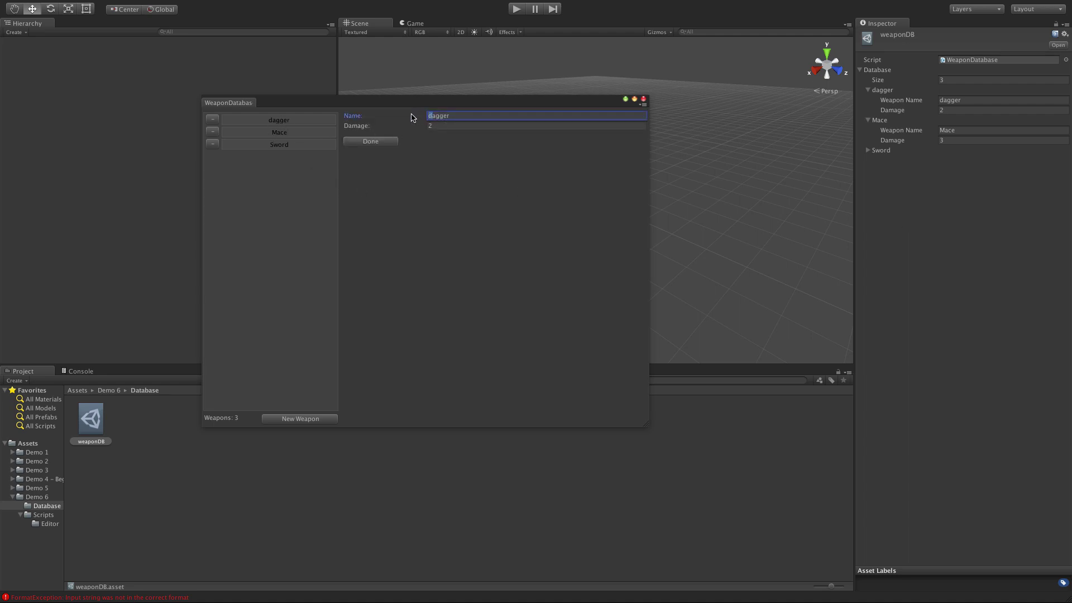
type("D")
left_click(384, 141)
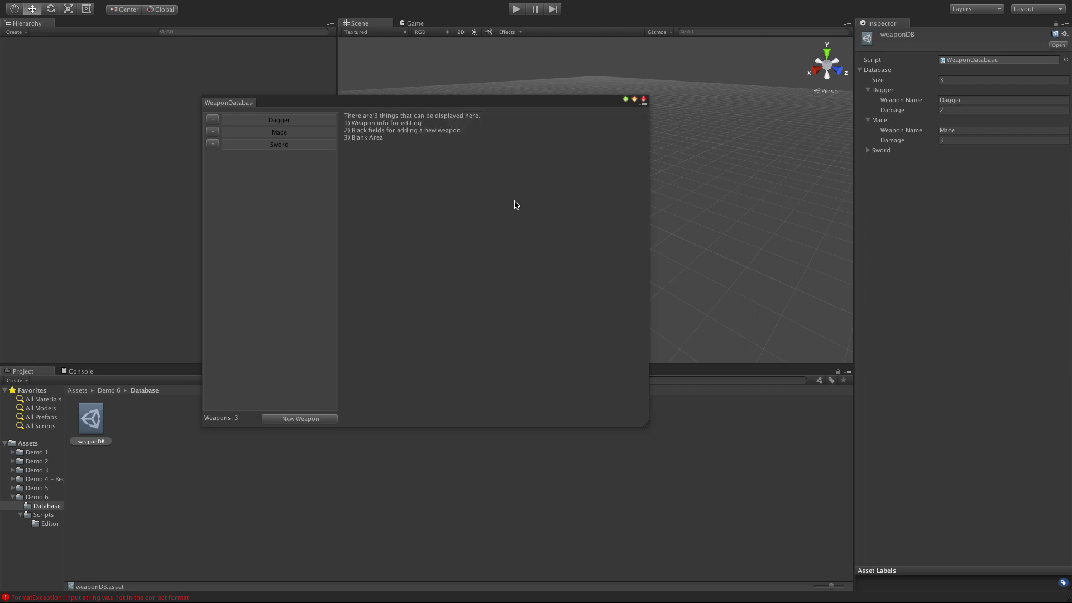
Collapse Dagger and Mace, expand Sword in the Inspector, and open Mace's details in the window
left_click(870, 90)
left_click(869, 101)
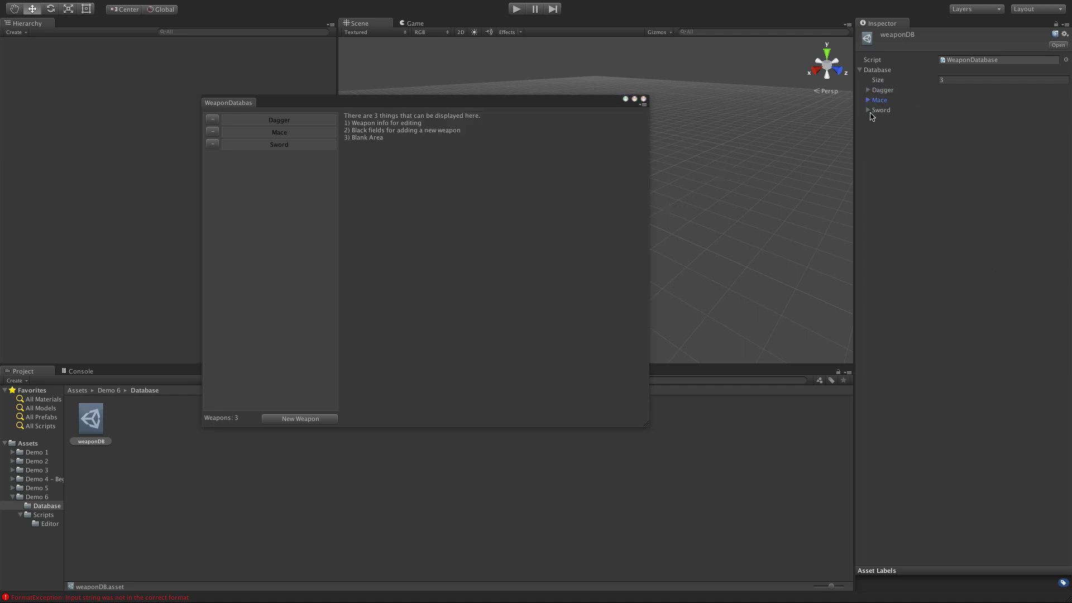
left_click(869, 111)
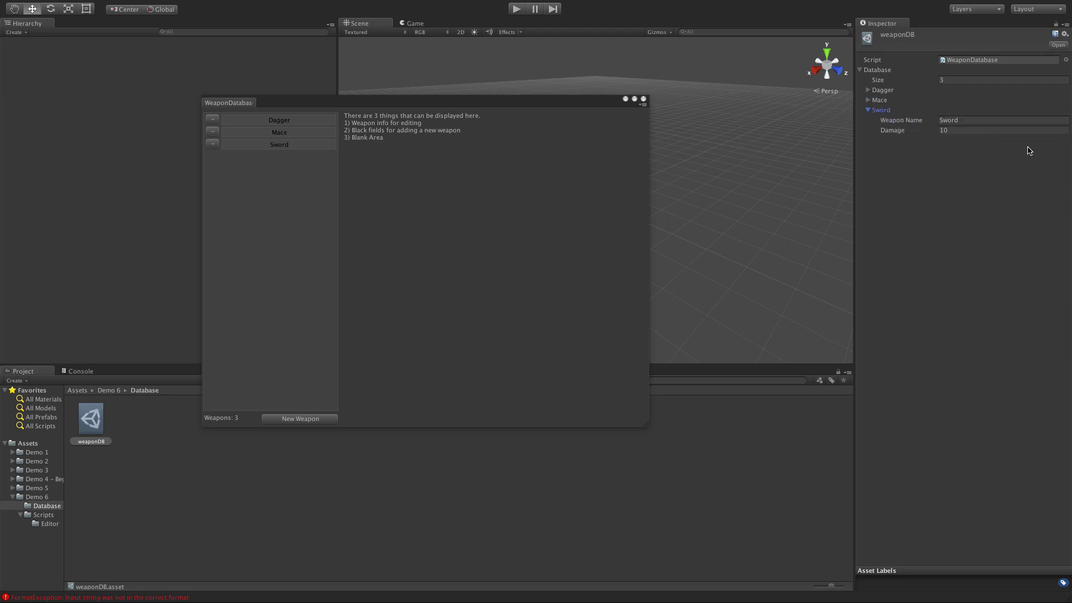
left_click(438, 214)
left_click(290, 134)
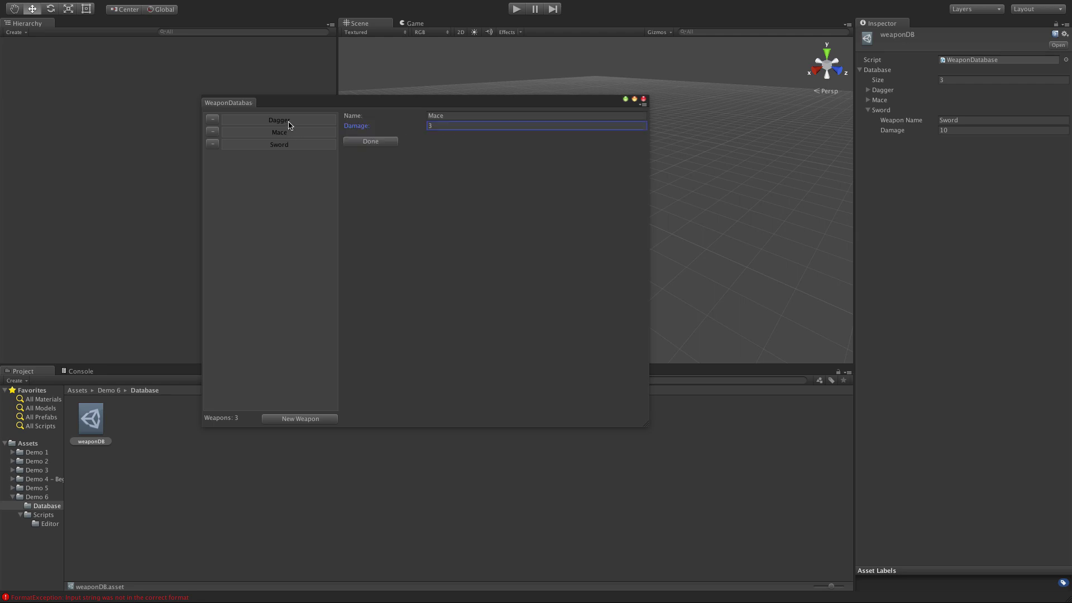
left_click(291, 147)
left_click(297, 132)
left_click_drag(365, 105, 358, 131)
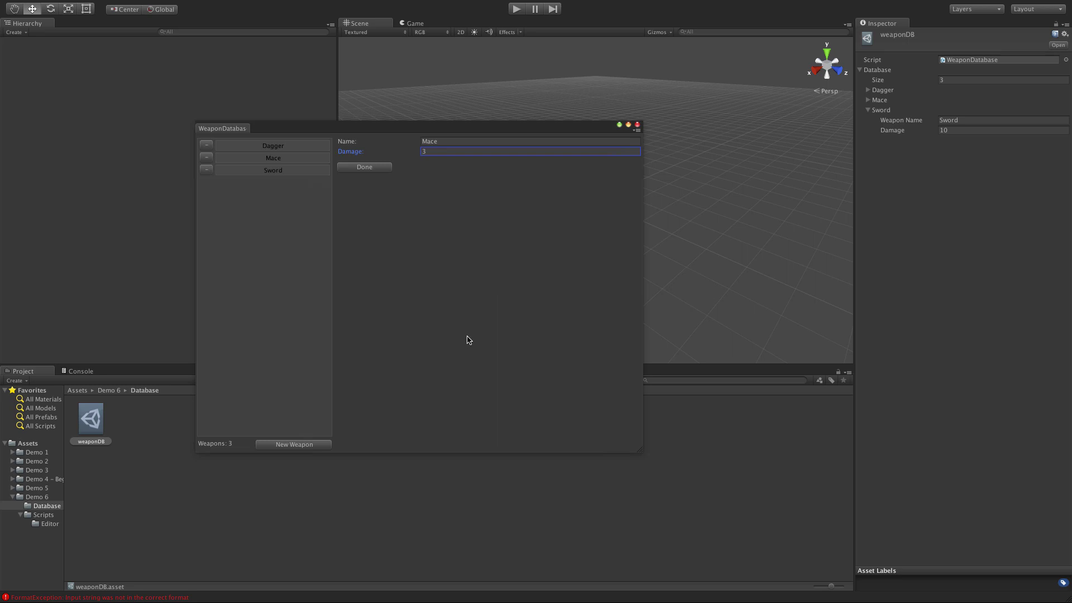